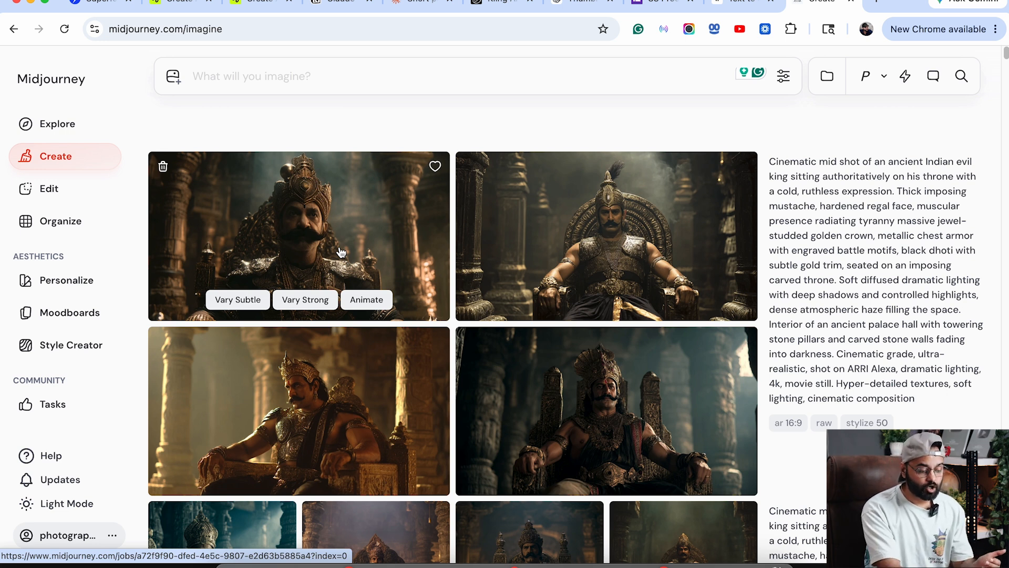
# - Compare the evil king results in Discord and on the Midjourney website, and review the website's image generation settings
pyautogui.click(680, 556)
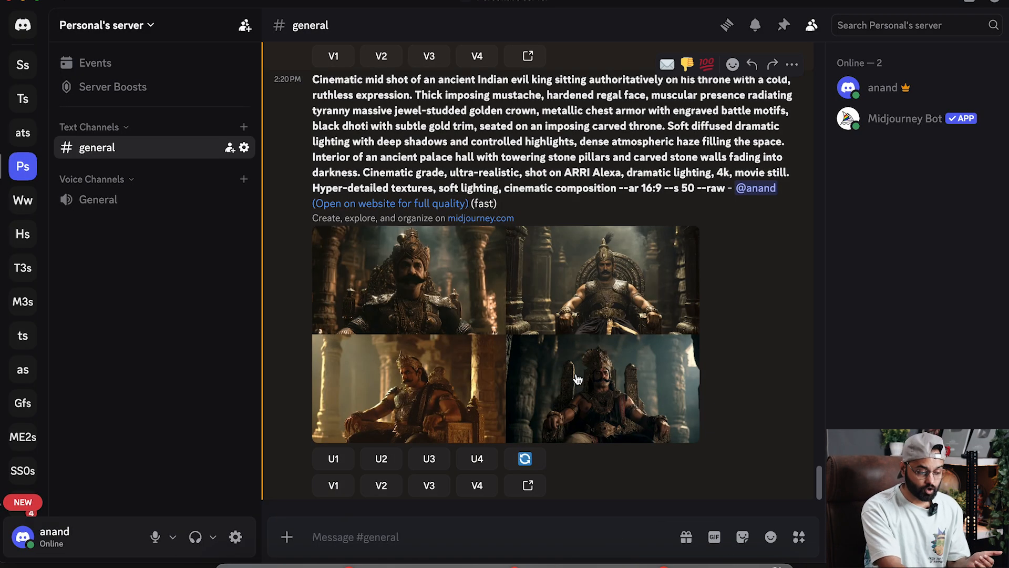
pyautogui.click(315, 555)
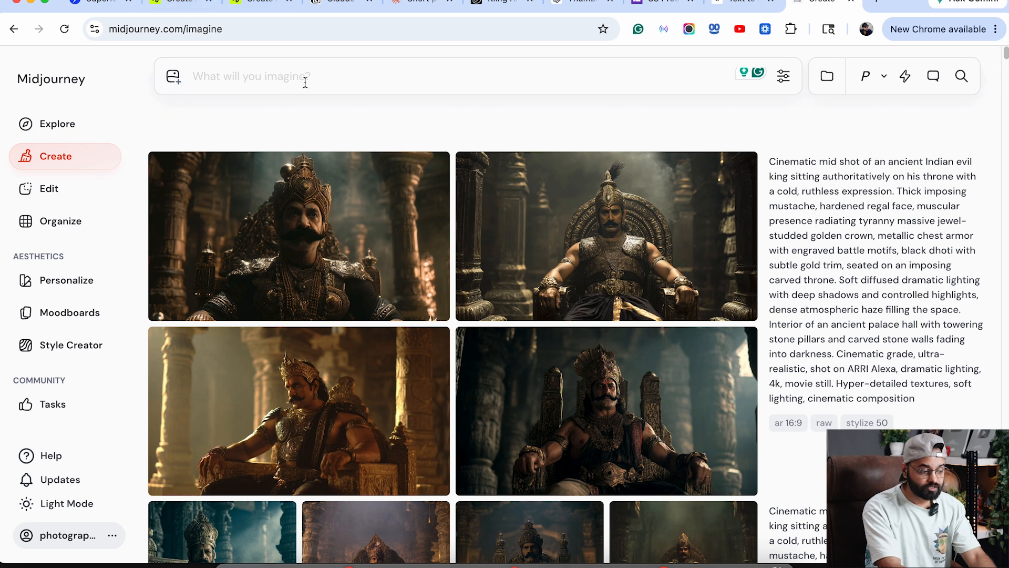
pyautogui.click(784, 78)
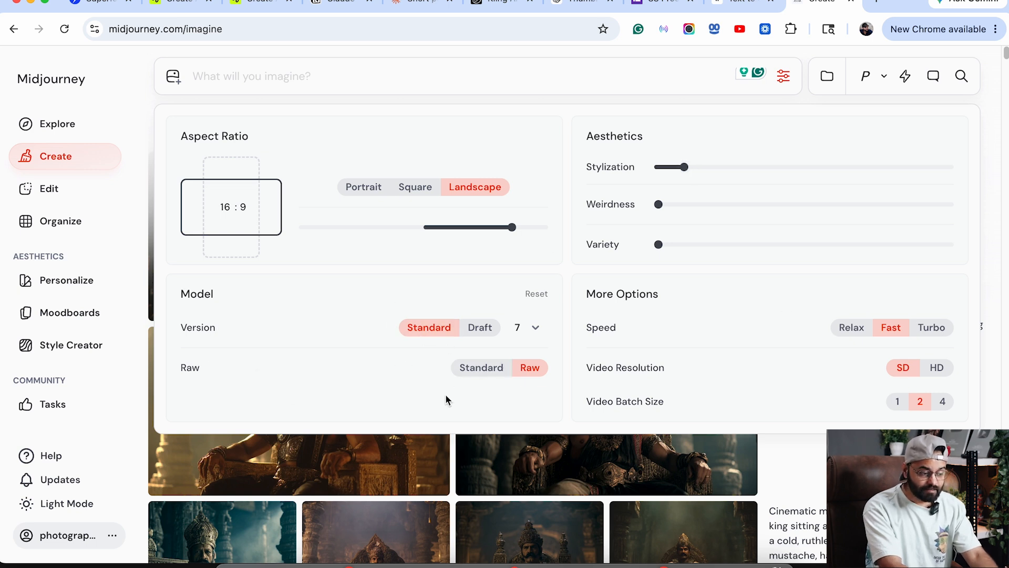
pyautogui.click(783, 76)
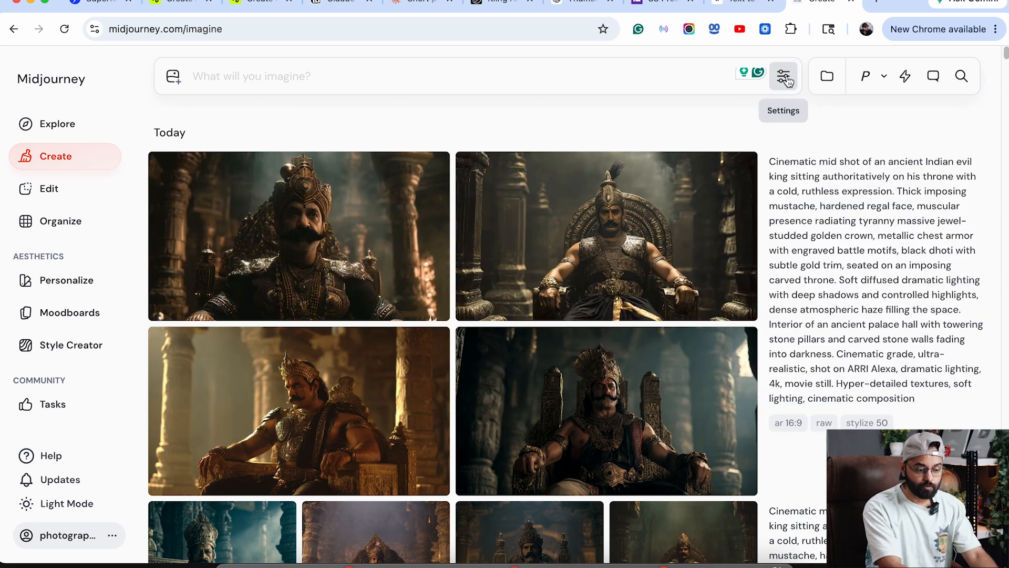
# - Switch to Discord and examine the --ar 16:9 and --s 50 parameters at the end of the king prompt
pyautogui.click(684, 559)
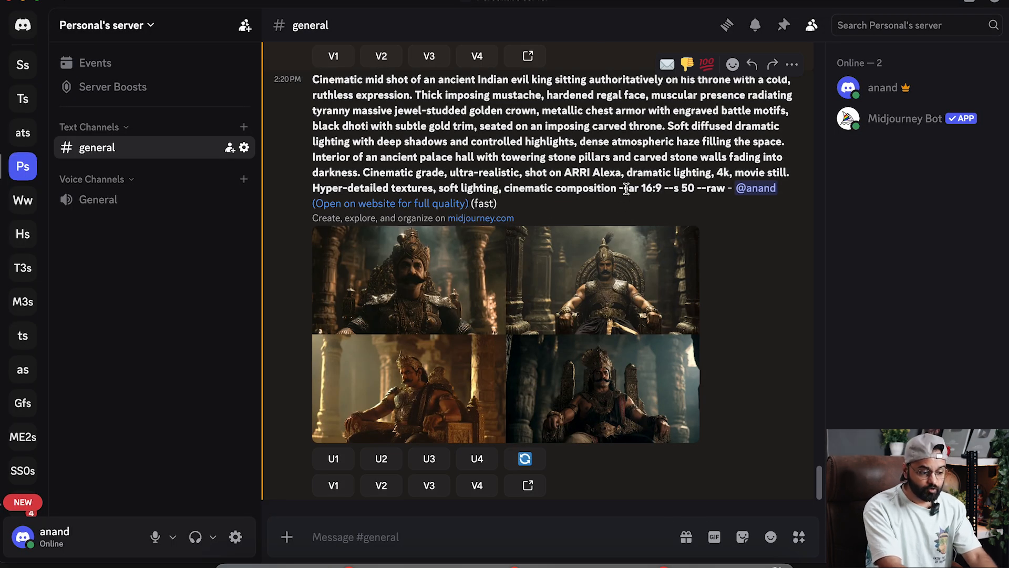
pyautogui.moveTo(619, 188); pyautogui.dragTo(659, 188)
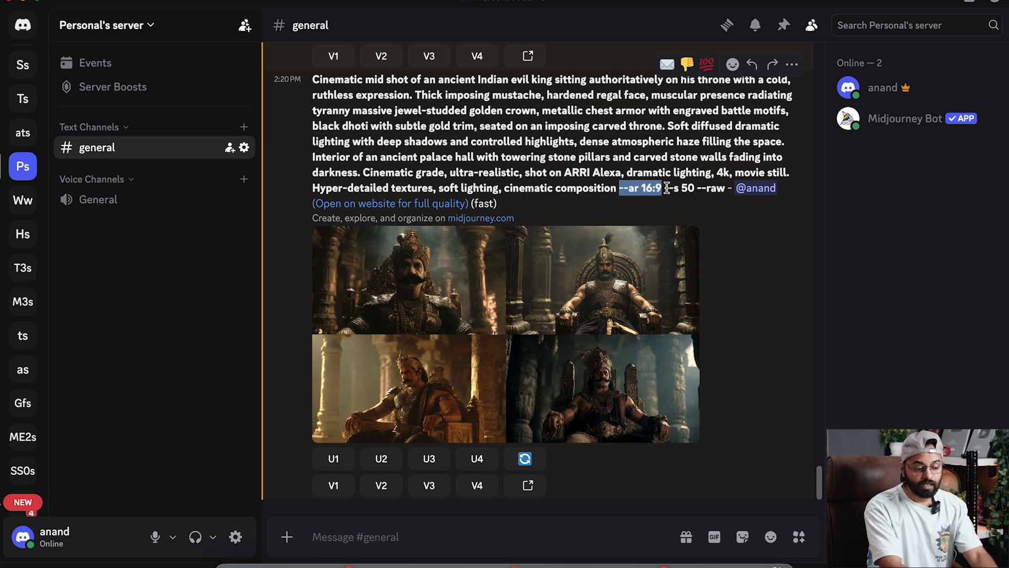
pyautogui.moveTo(666, 189); pyautogui.dragTo(692, 189)
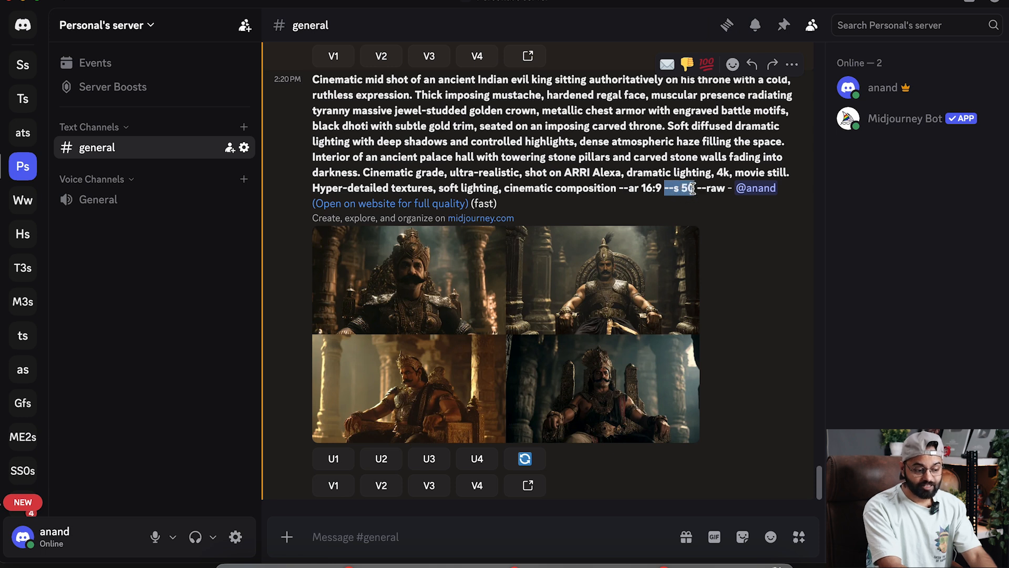
# - Return to the Midjourney website and compare its aspect ratio, stylization and model settings with the parameters used in Discord
pyautogui.click(313, 561)
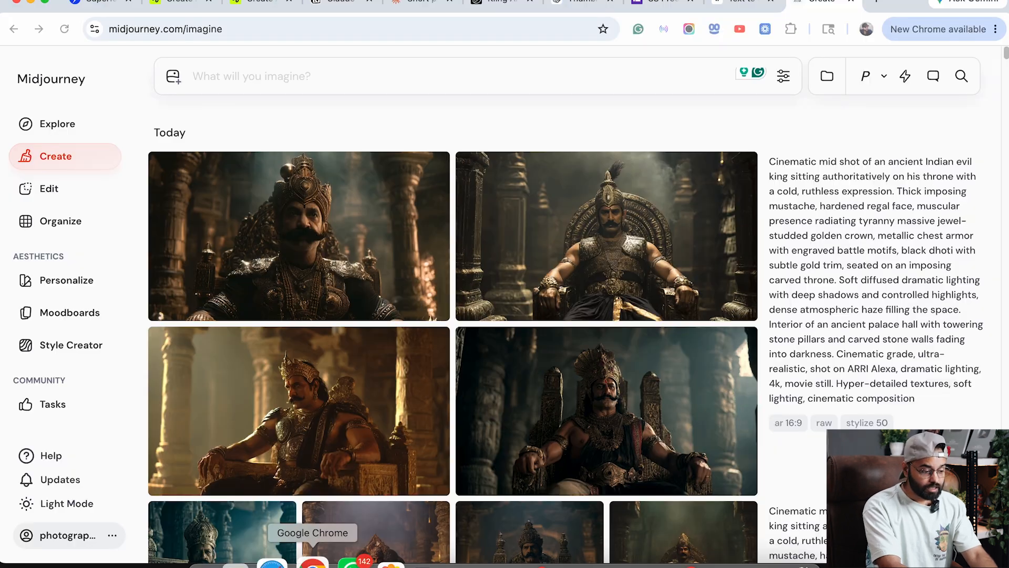
pyautogui.click(783, 76)
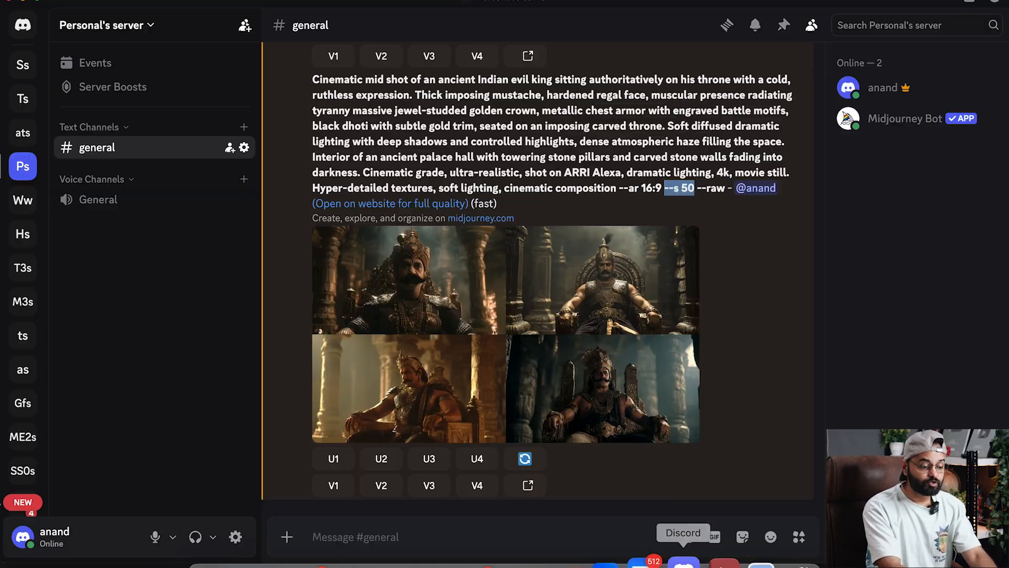
pyautogui.click(686, 560)
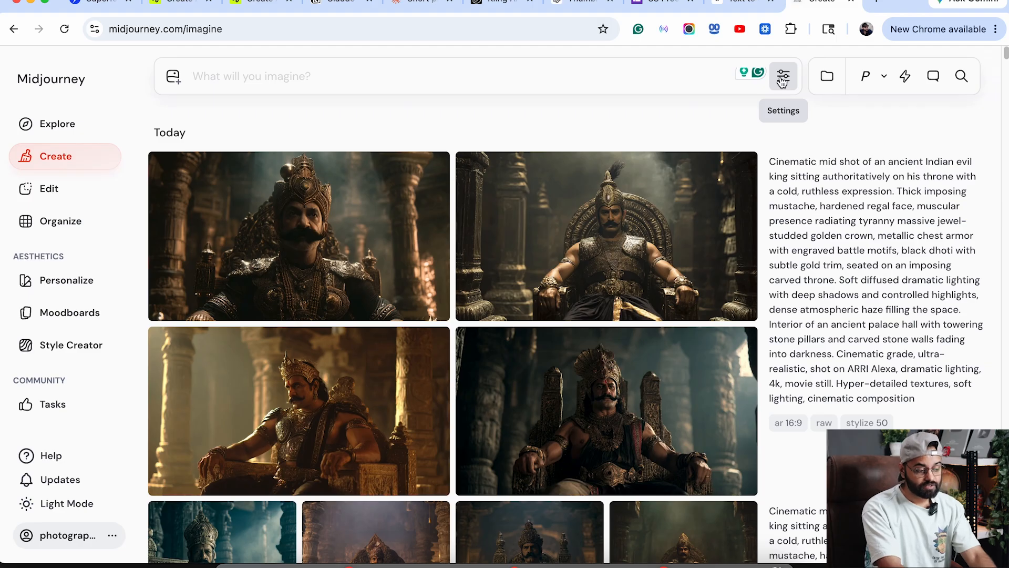
pyautogui.click(783, 80)
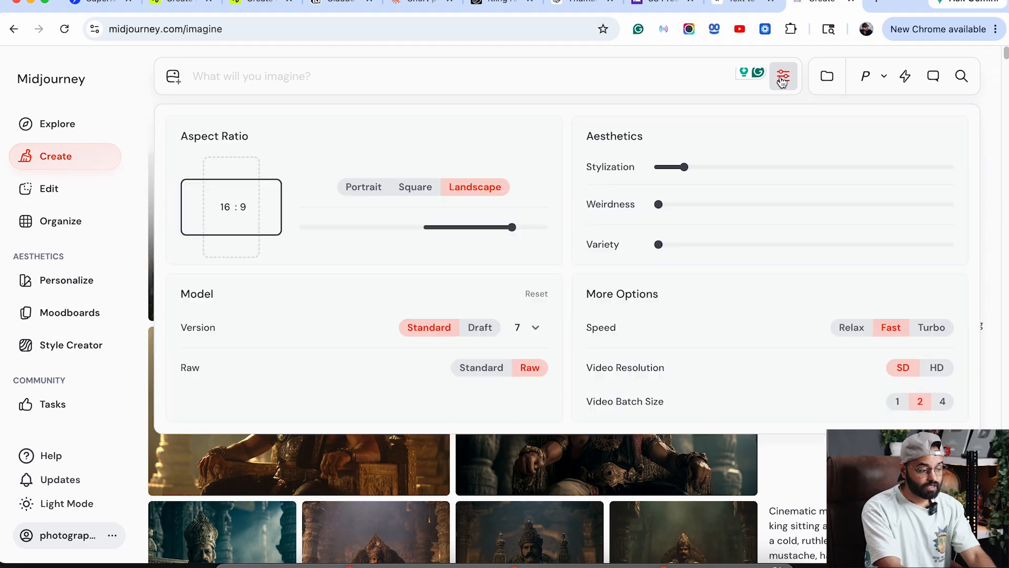
pyautogui.click(783, 80)
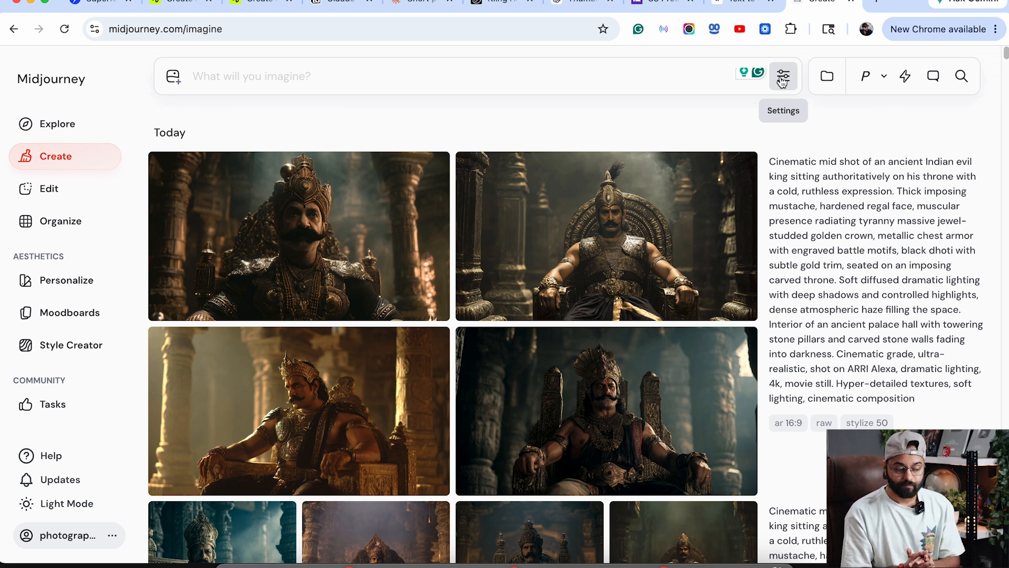
# - Open the first evil king image and add it to the prompt as an Omni Reference
pyautogui.click(173, 79)
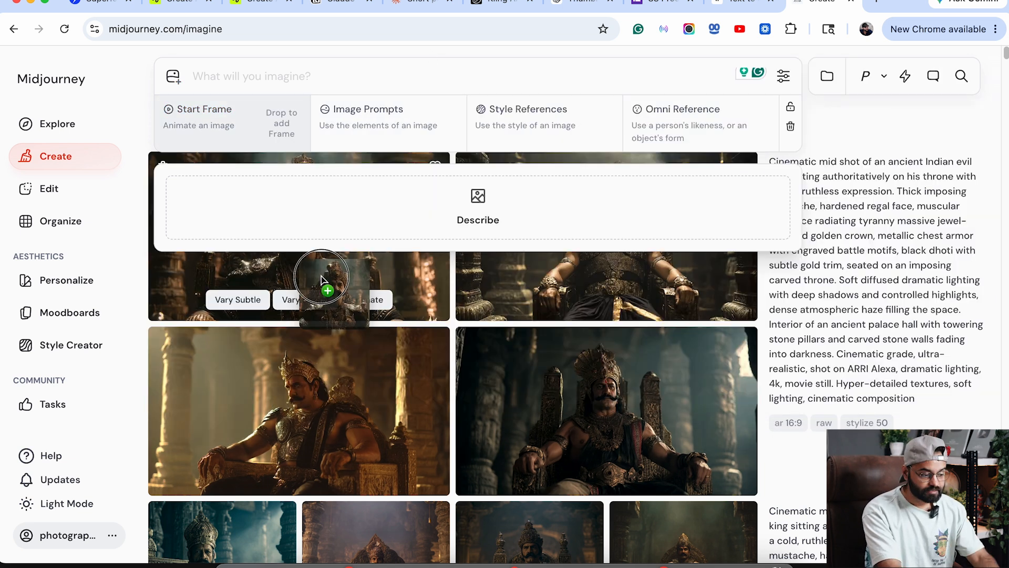
pyautogui.moveTo(320, 275); pyautogui.dragTo(289, 234)
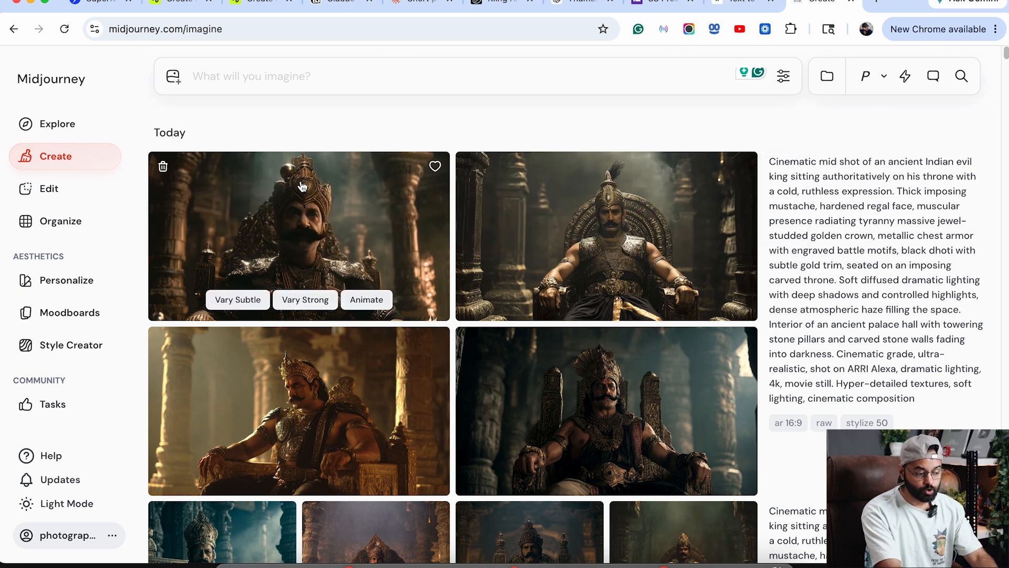
pyautogui.click(319, 230)
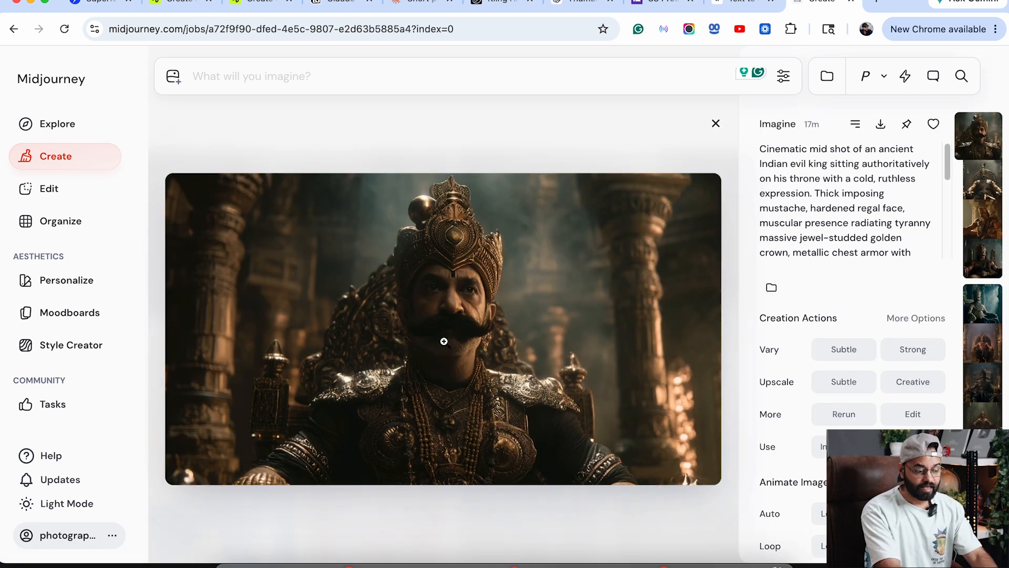
pyautogui.moveTo(444, 341); pyautogui.dragTo(665, 118)
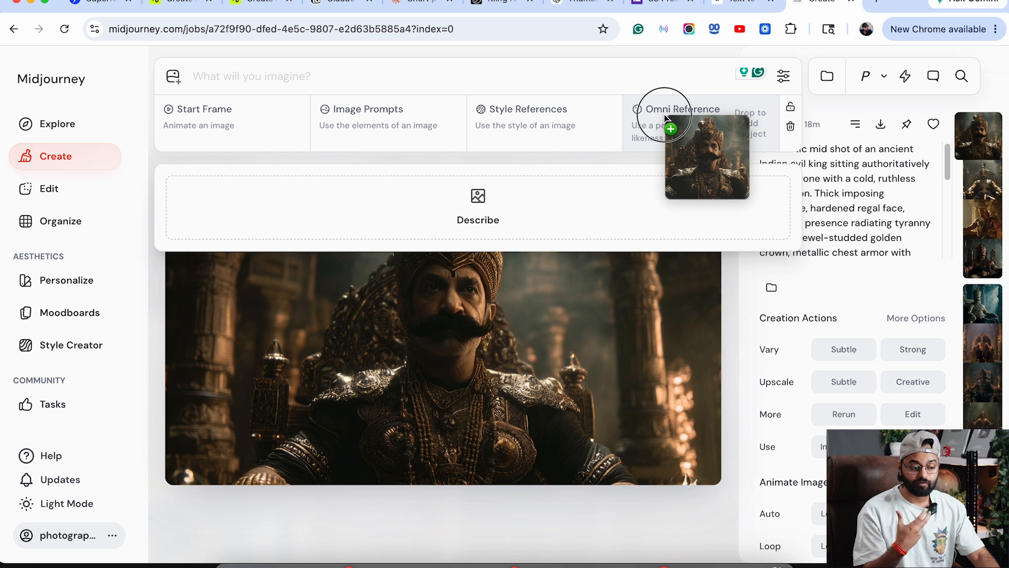
pyautogui.moveTo(665, 118); pyautogui.dragTo(665, 109)
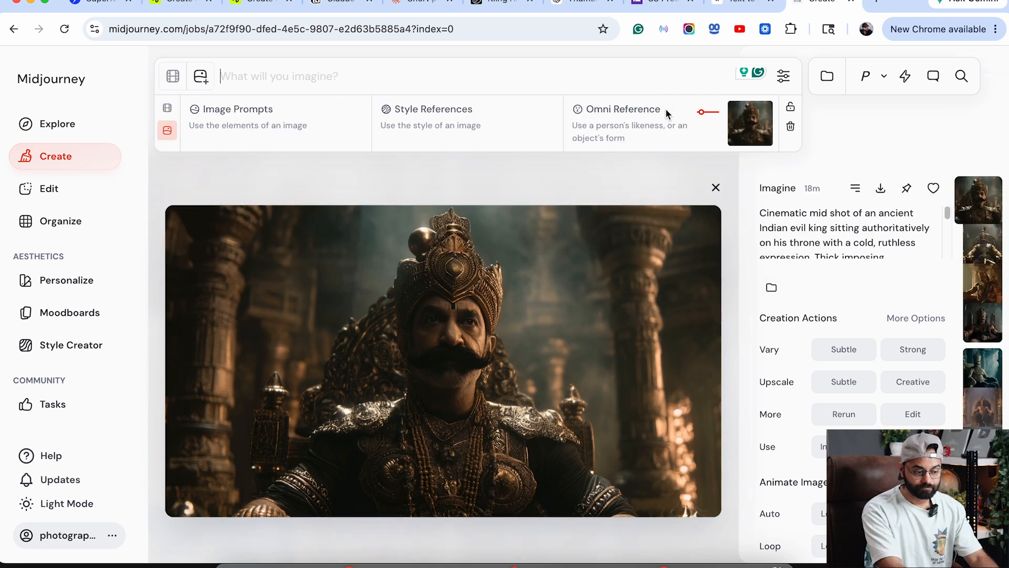
# - Enter the prompt "a king standing near a horse" with the Omni Reference and submit it
pyautogui.click(333, 71)
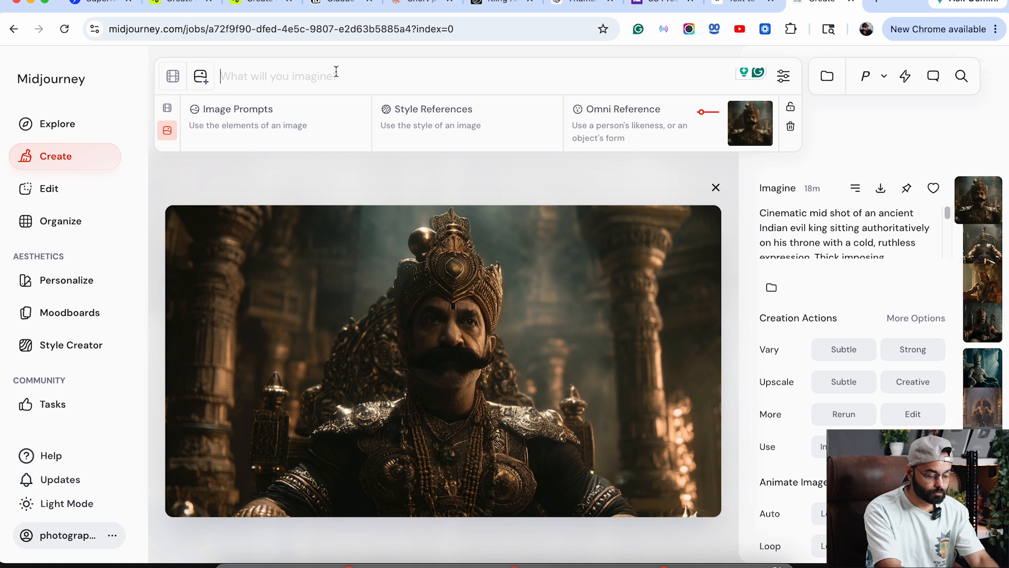
pyautogui.write('a king s')
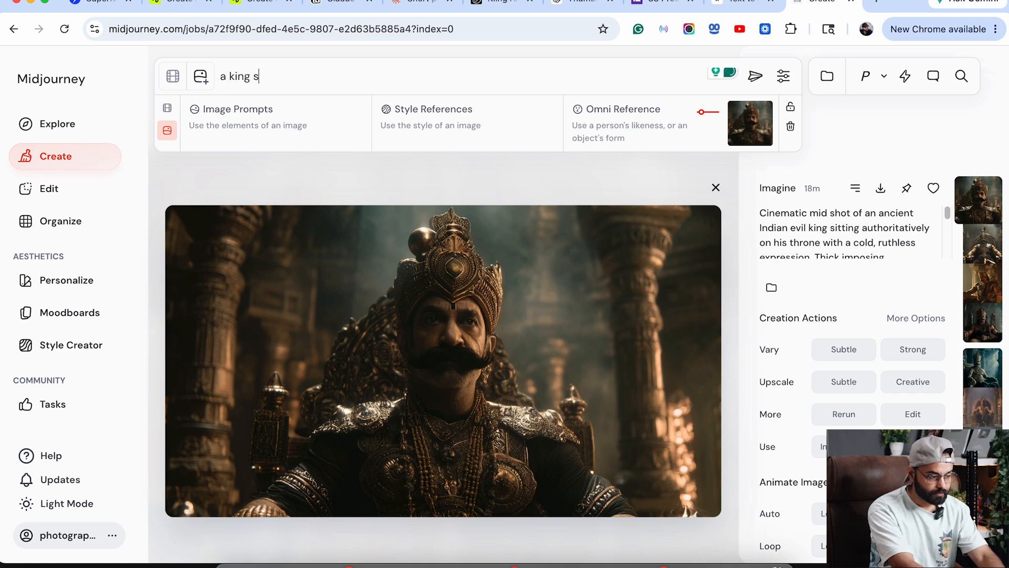
pyautogui.write('tanding near a ho')
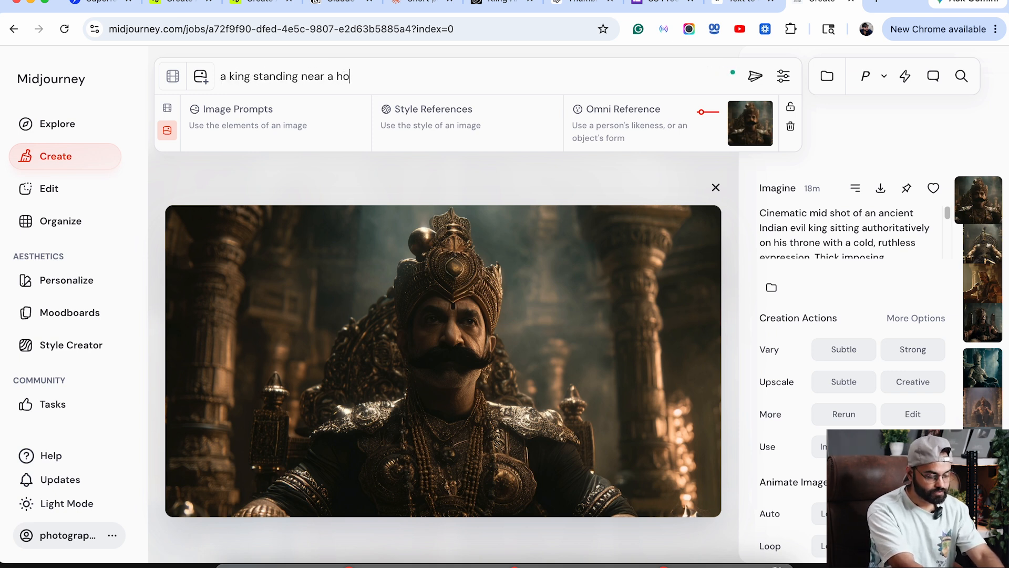
pyautogui.write('rse')
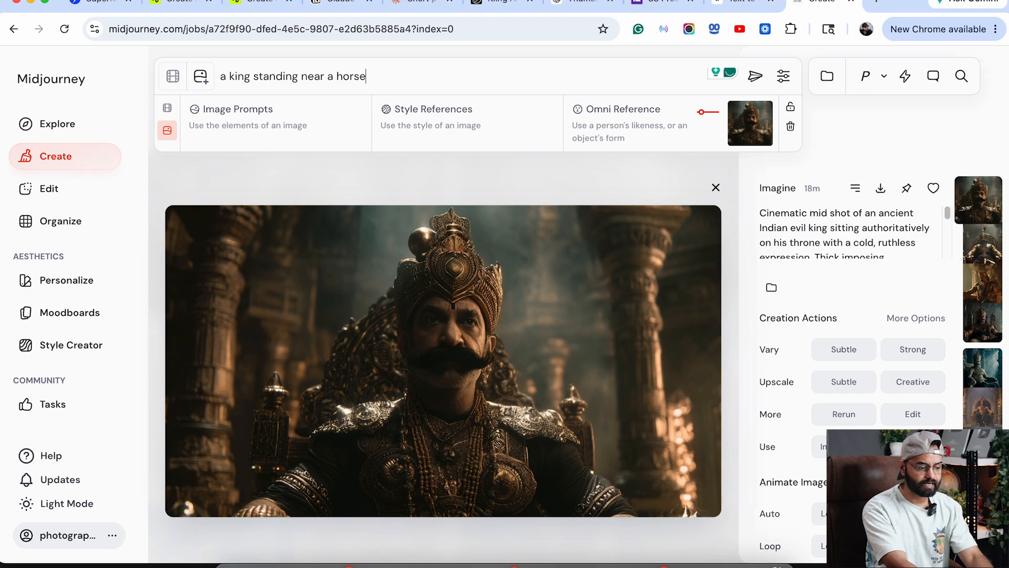
pyautogui.press('Return')
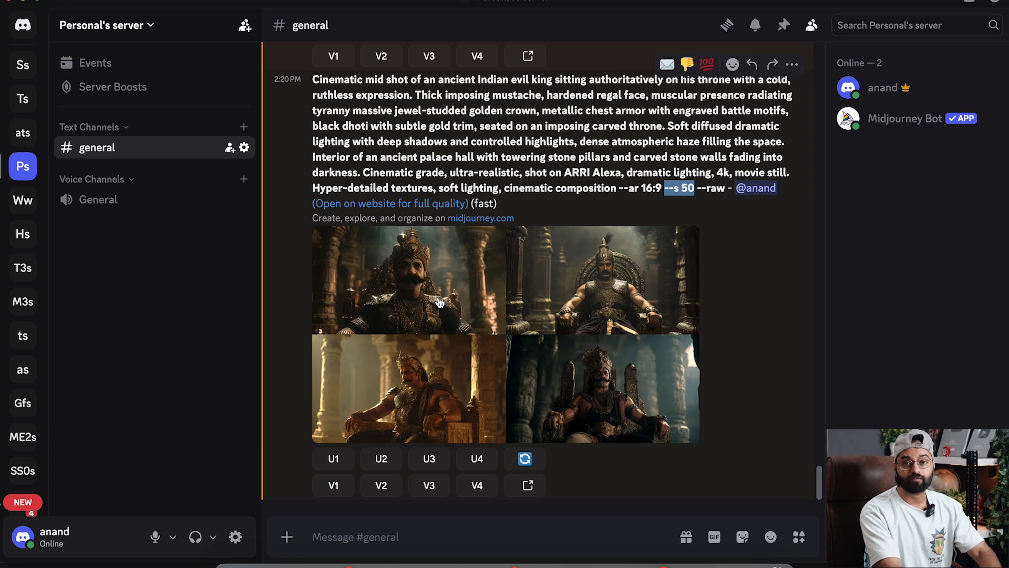
# - In Discord, upscale the first king image of the four-image grid and view the grid enlarged
pyautogui.click(334, 459)
pyautogui.click(404, 306)
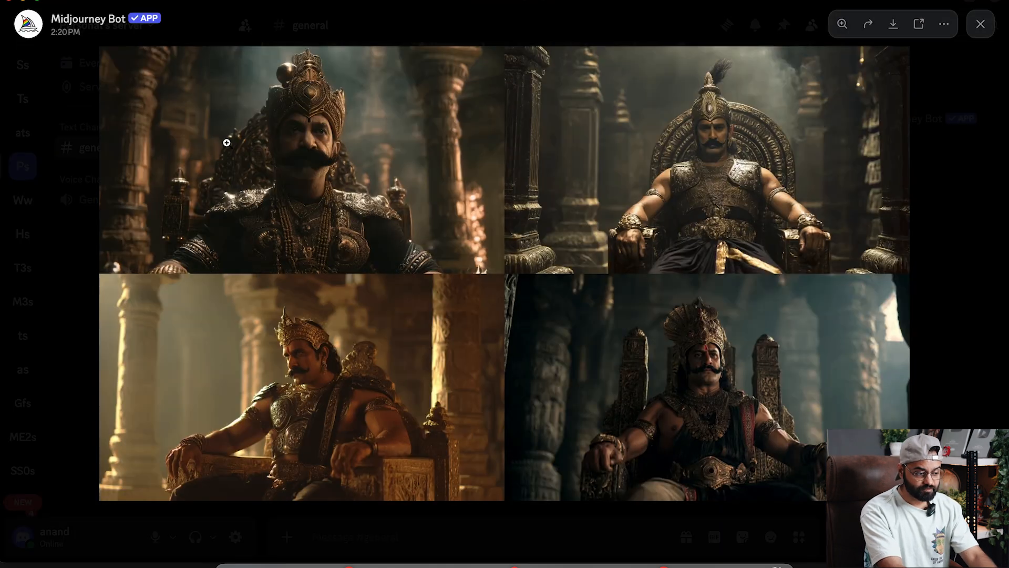
pyautogui.click(952, 308)
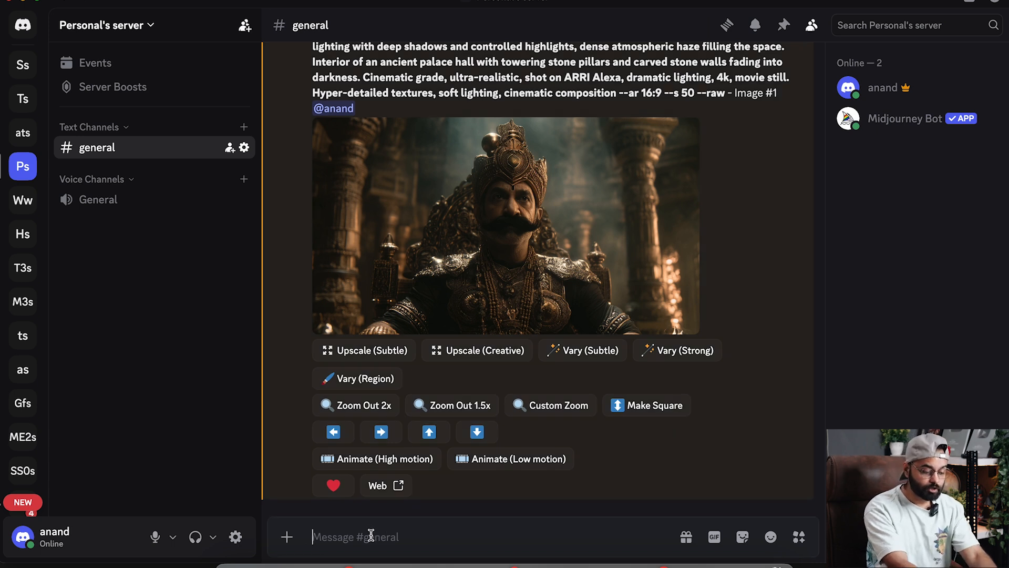
# - Start an /imagine command with the prompt "a king standing near a horse --ar 16:9"
pyautogui.write('/')
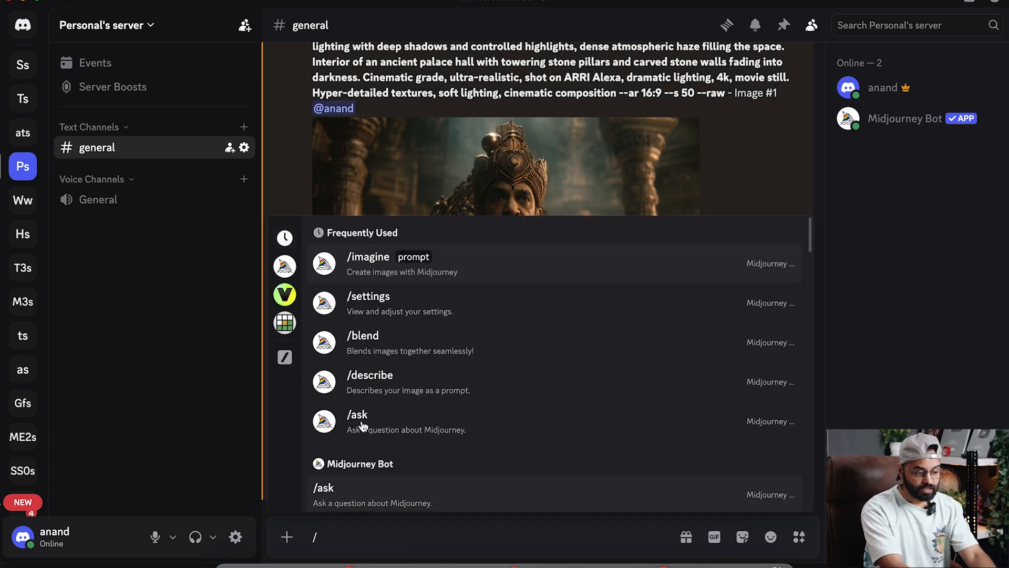
pyautogui.click(407, 256)
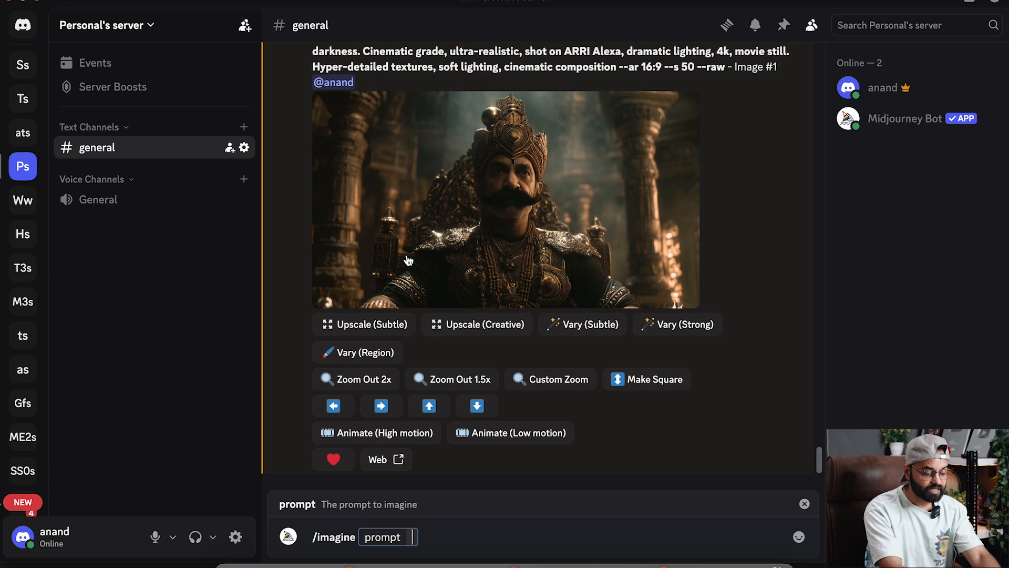
pyautogui.write('a king sta')
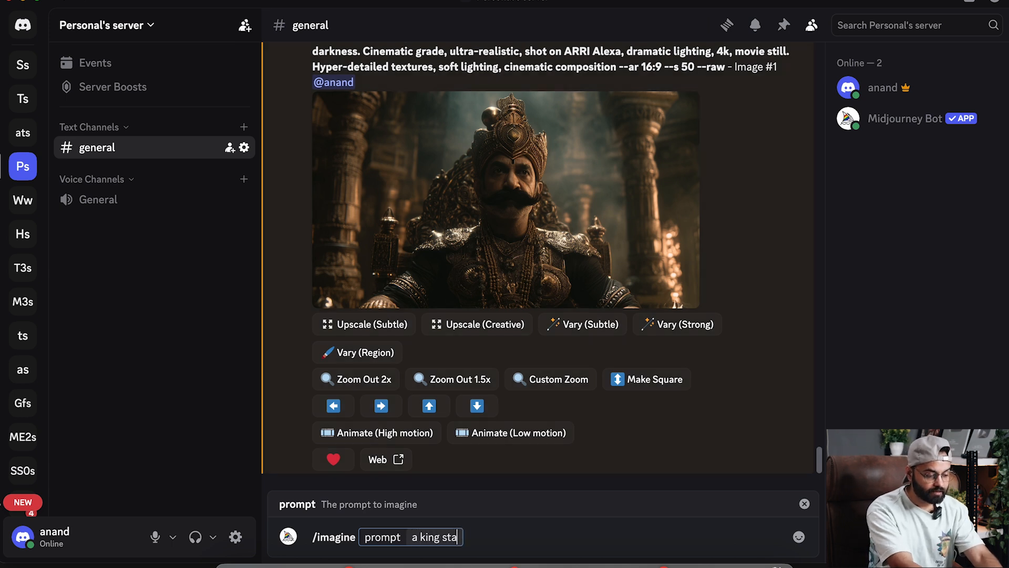
pyautogui.write('nding near a horse')
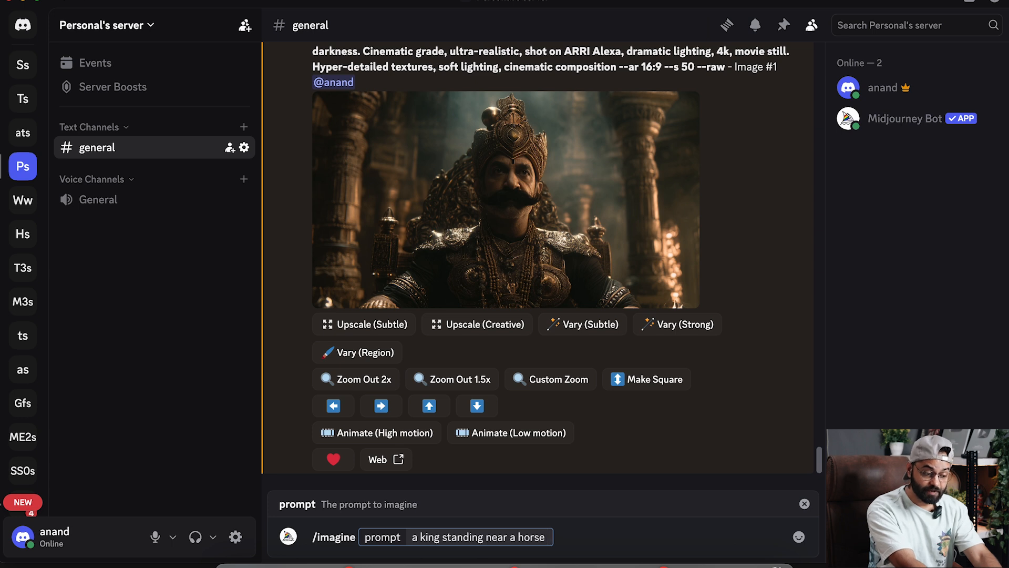
pyautogui.write(' --ar 1')
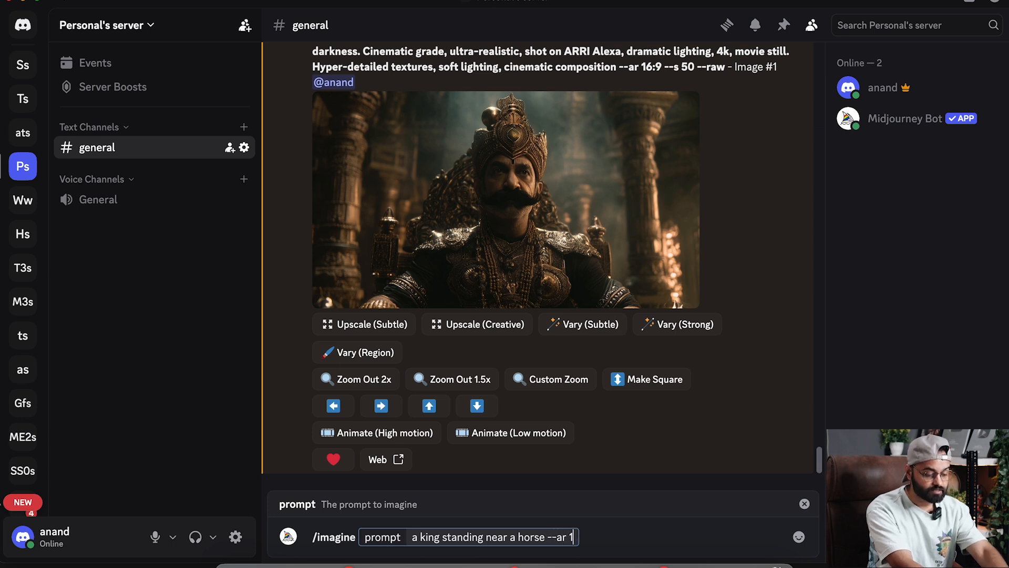
pyautogui.write('6:9')
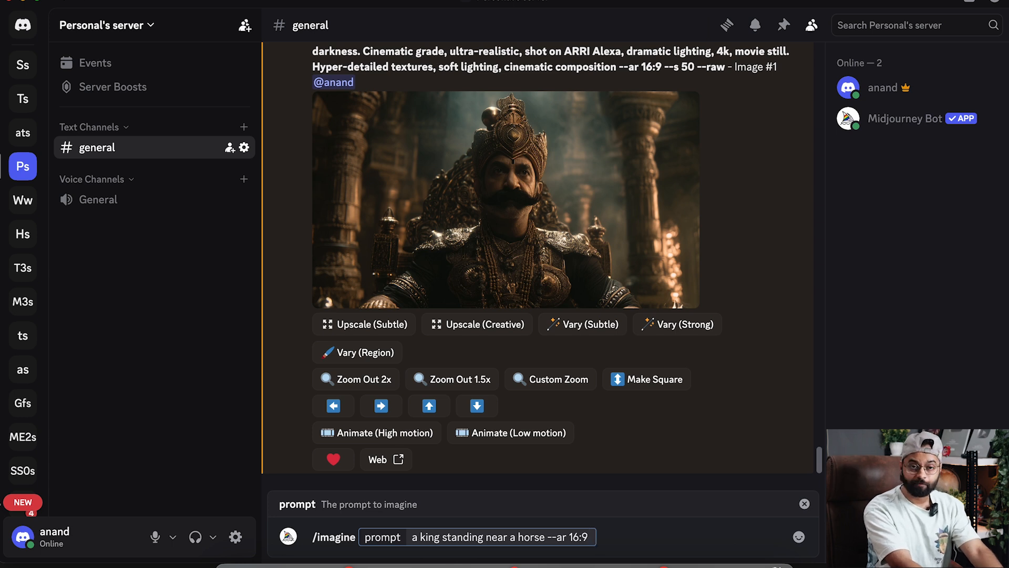
# - View the upscaled king image enlarged, close it, and append "--oref" to the /imagine prompt after "--ar 16:9"
pyautogui.click(455, 144)
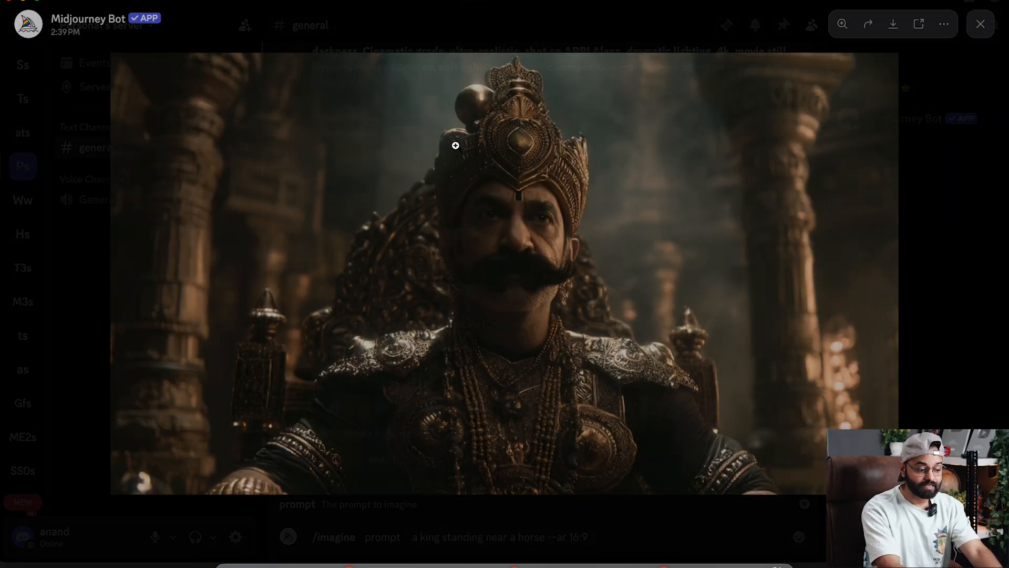
pyautogui.click(979, 290)
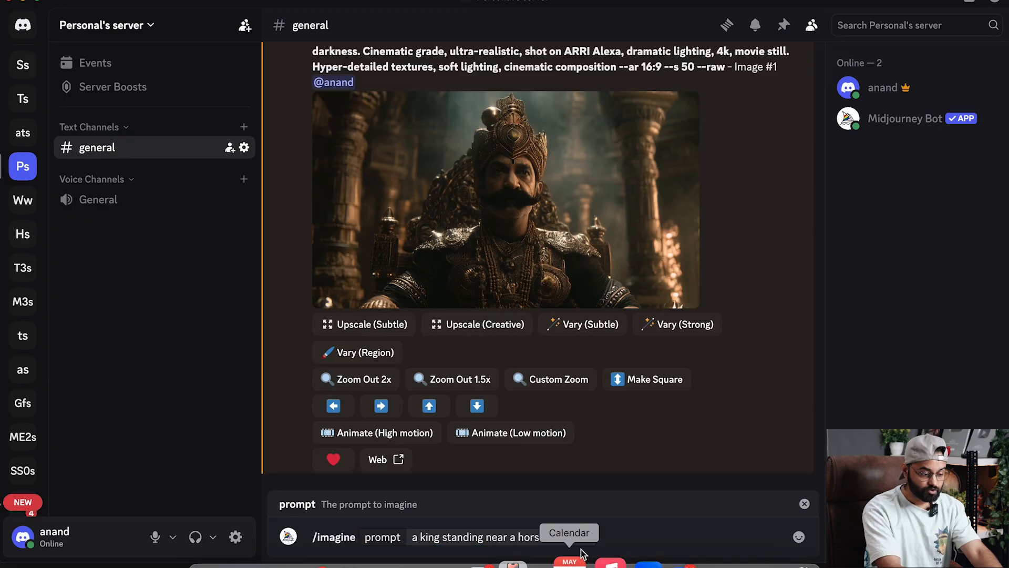
pyautogui.write('--ar 16:9 --oref')
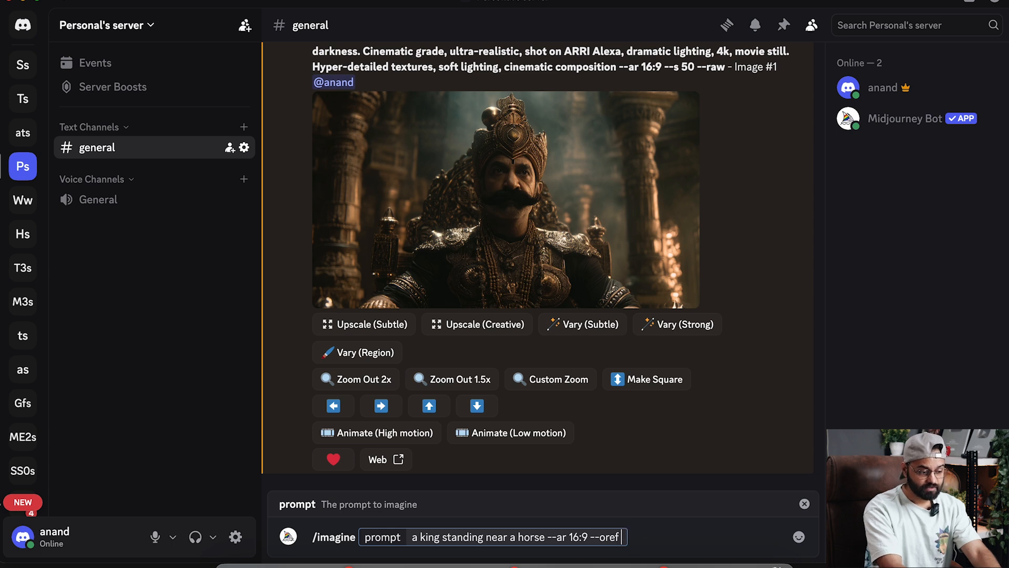
# - Copy the upscaled king image's link, add it after "--oref" as the omni reference, and submit the prompt
pyautogui.rightClick(444, 112)
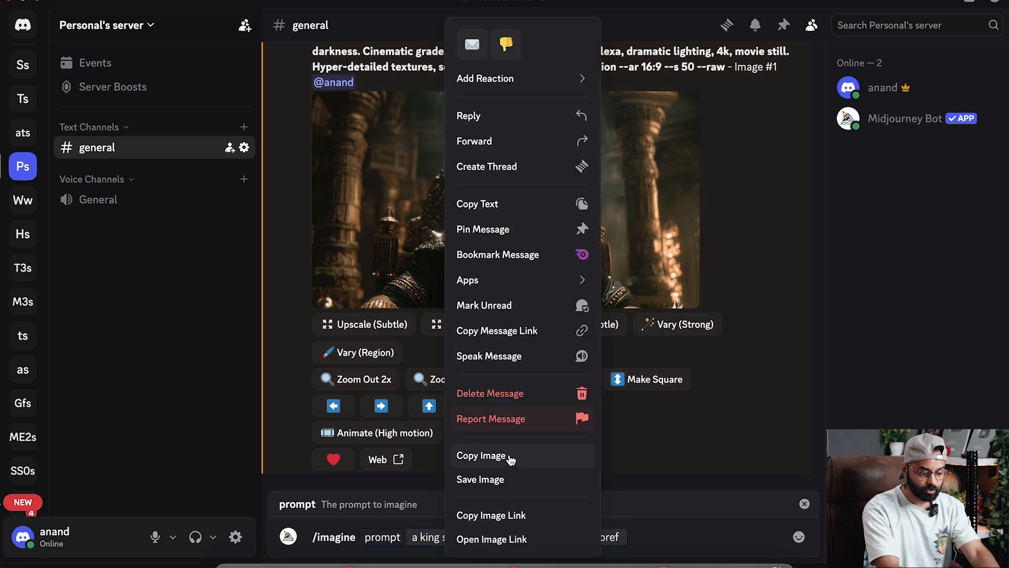
pyautogui.click(497, 516)
pyautogui.click(624, 541)
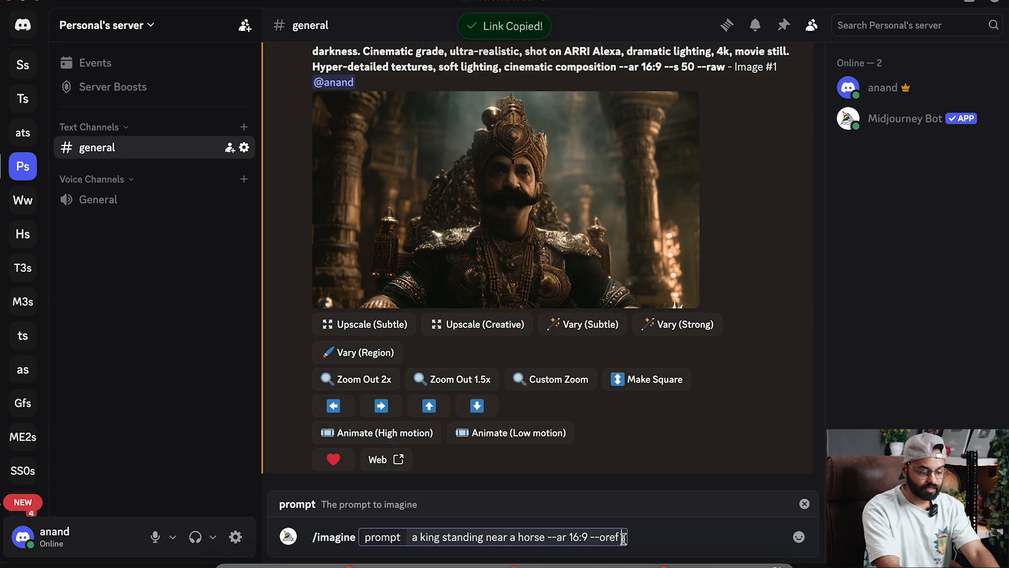
pyautogui.hotkey('ctrl', 'v')
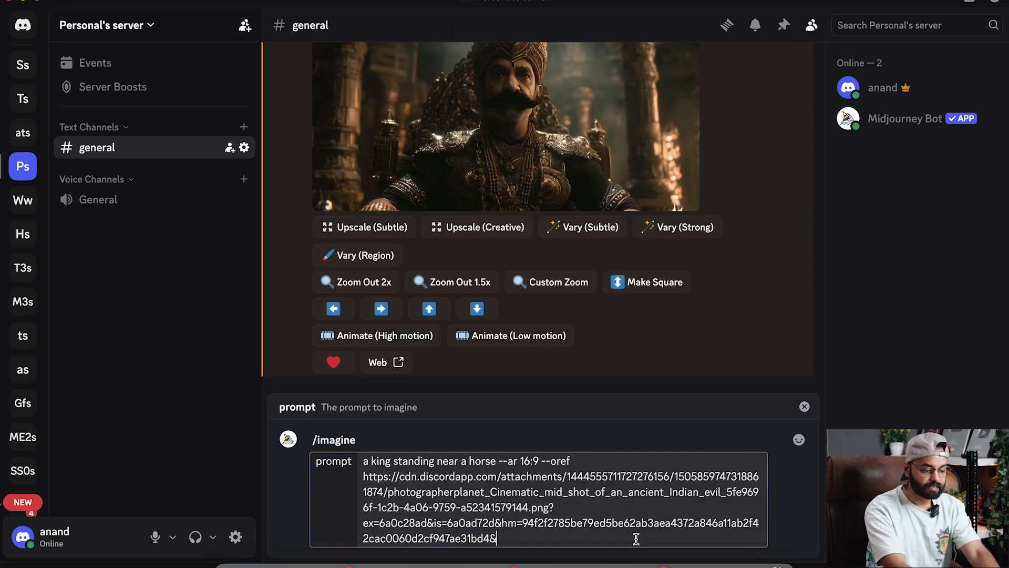
pyautogui.press('Return')
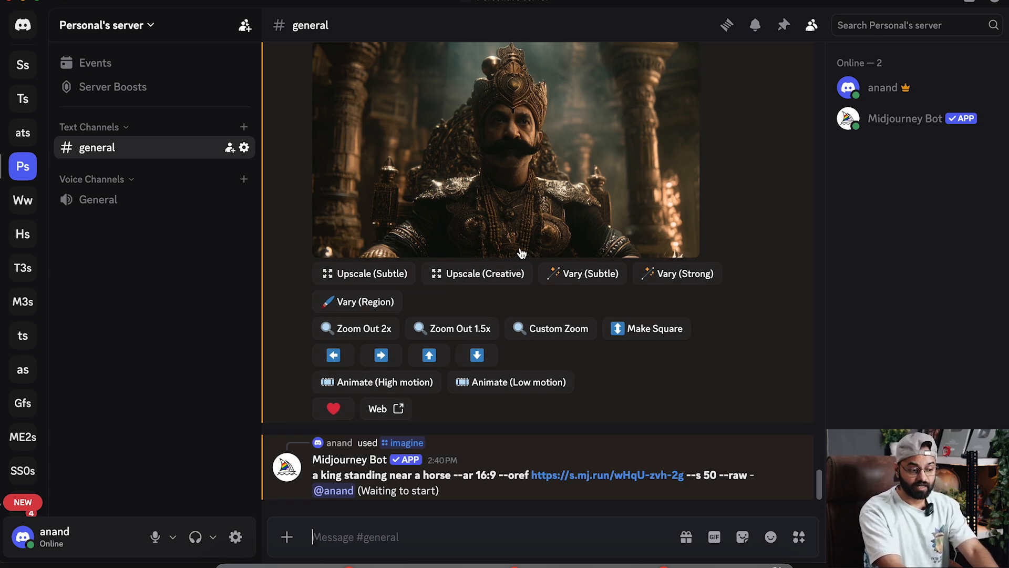
# - Look at the newer king image on the Midjourney website, and return to Discord to view the new king-and-horse grid enlarged
pyautogui.press('super+Tab')
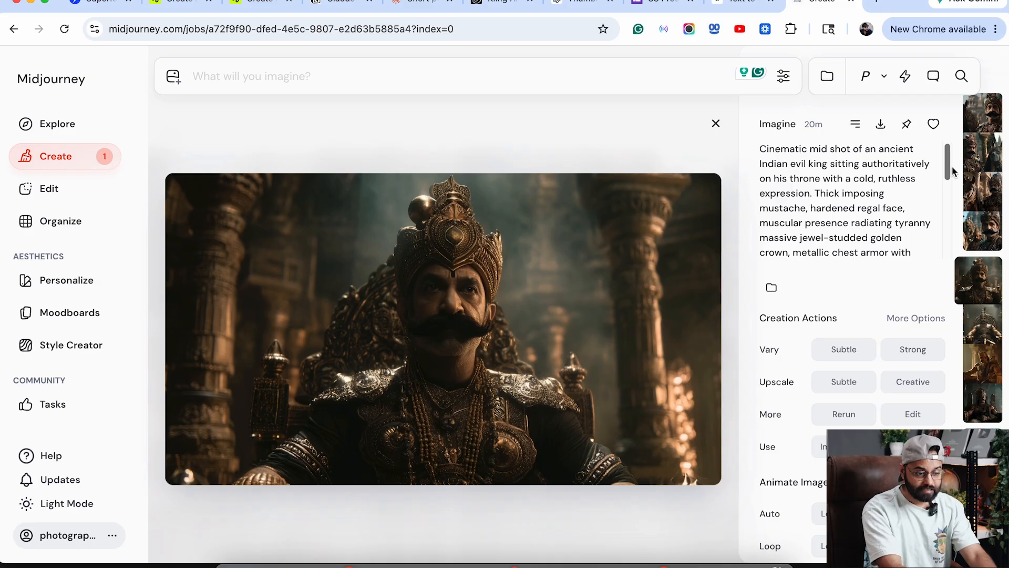
pyautogui.click(987, 130)
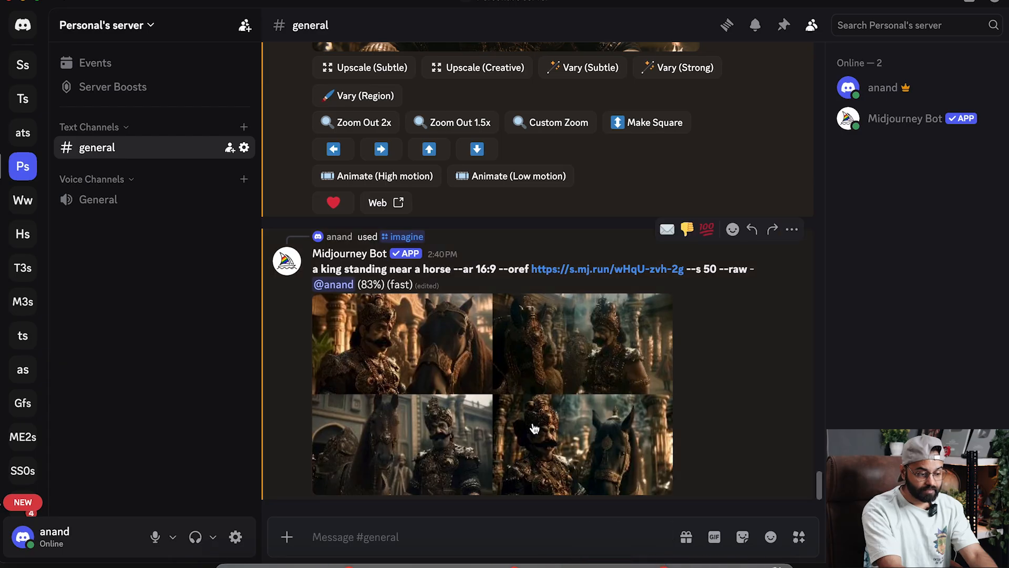
pyautogui.click(534, 429)
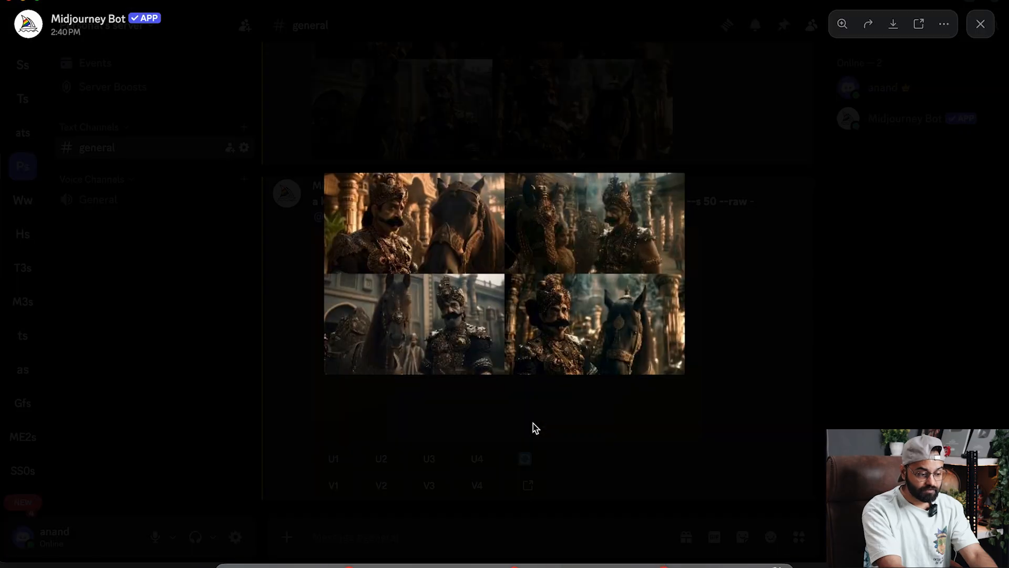
pyautogui.click(822, 388)
pyautogui.click(603, 404)
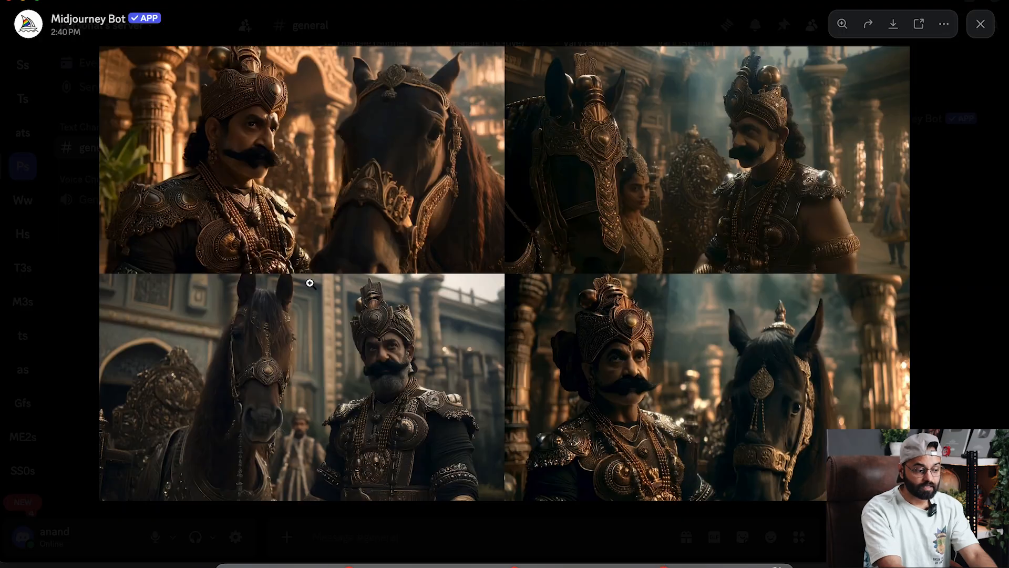